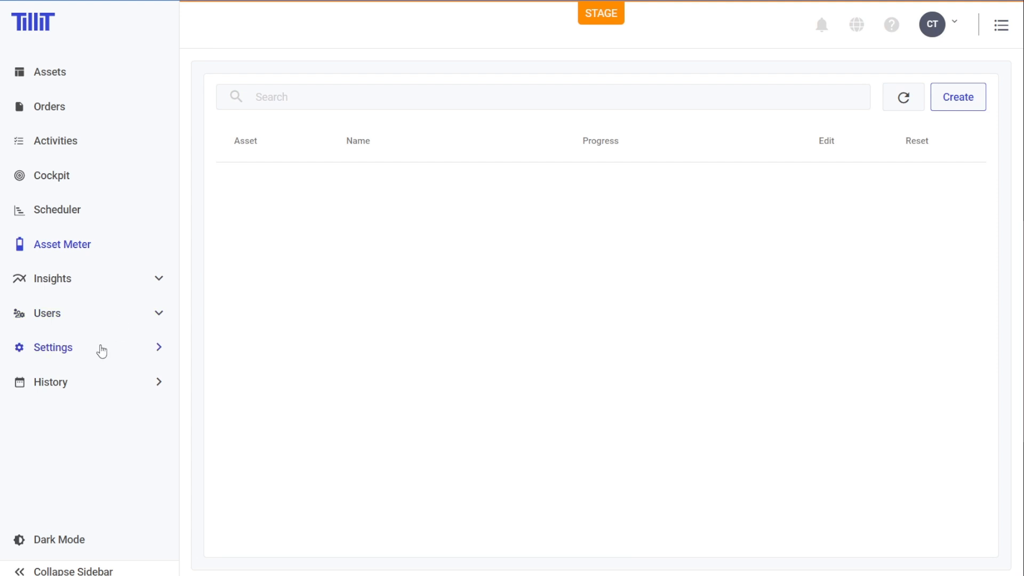
- Open the Packaging 1 asset from the asset settings and go to its Asset Meter Template section
{"action": "left_click", "coordinate": [53, 132]}
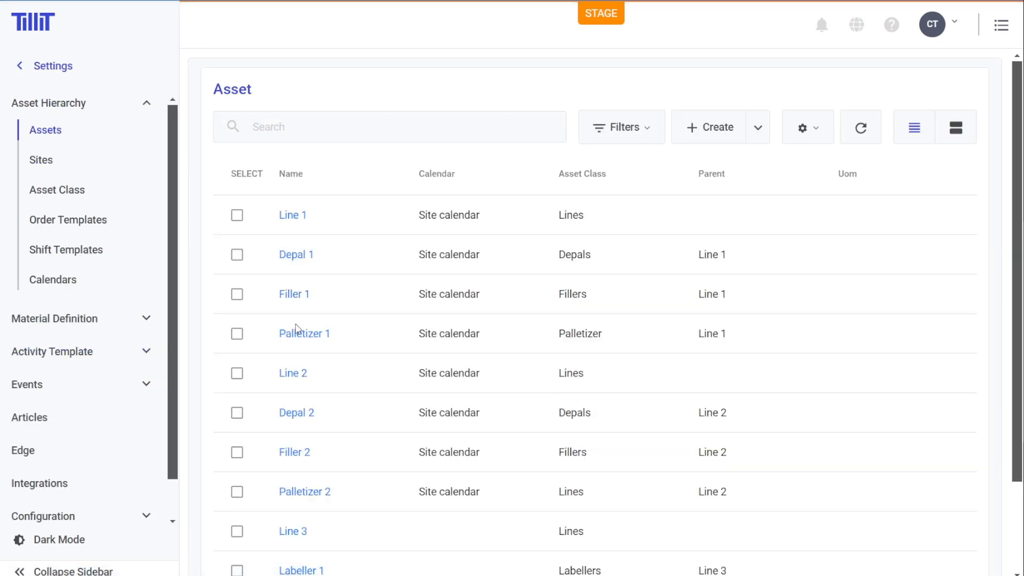
{"action": "scroll", "coordinate": [320, 469], "scroll_direction": "down", "scroll_amount": 2}
{"action": "left_click", "coordinate": [315, 498]}
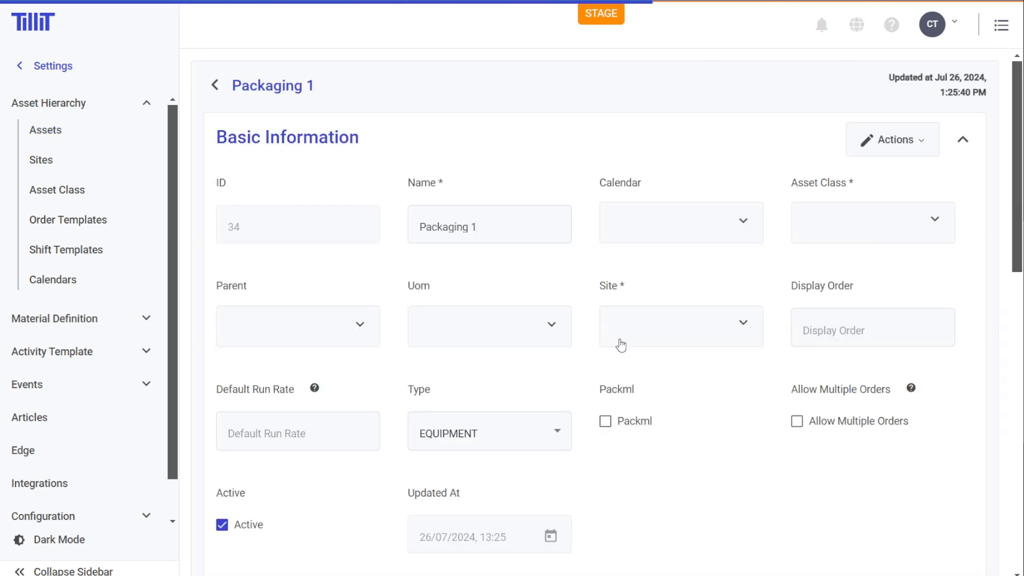
{"action": "scroll", "coordinate": [617, 343], "scroll_direction": "down", "scroll_amount": 10}
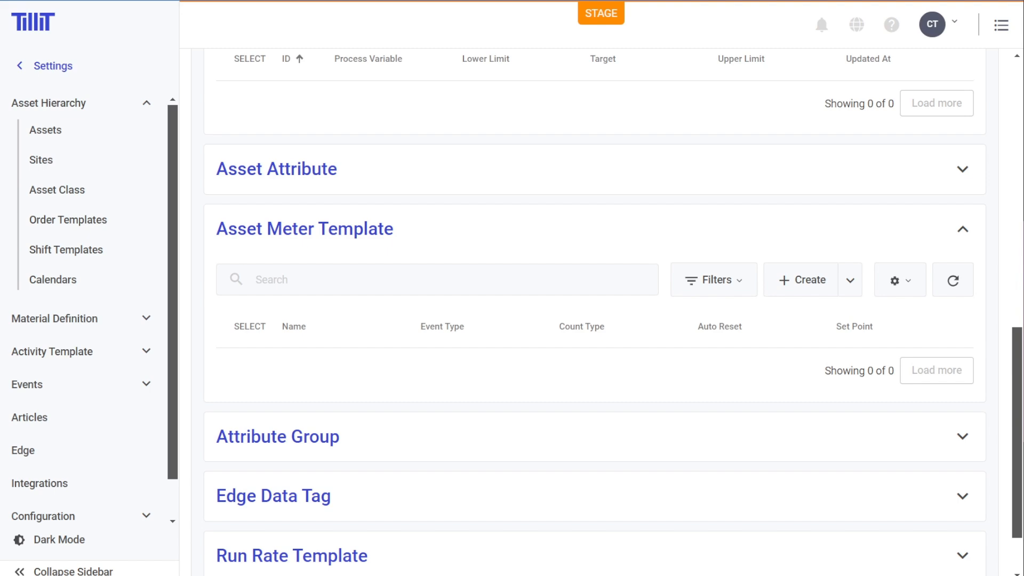
- Start a new asset meter template and examine its name field and the available Event Type options
{"action": "left_click", "coordinate": [794, 283]}
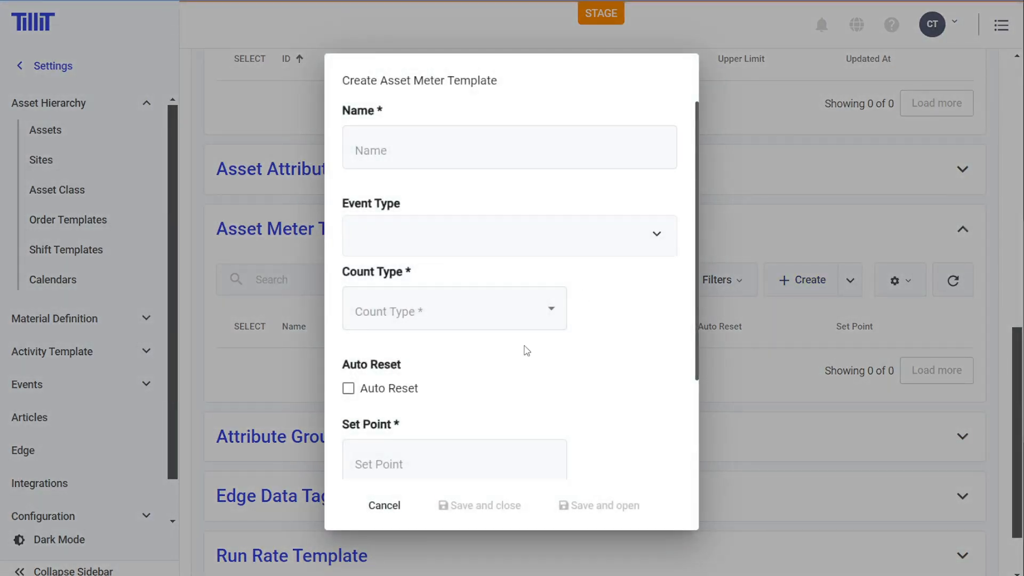
{"action": "left_click", "coordinate": [450, 150]}
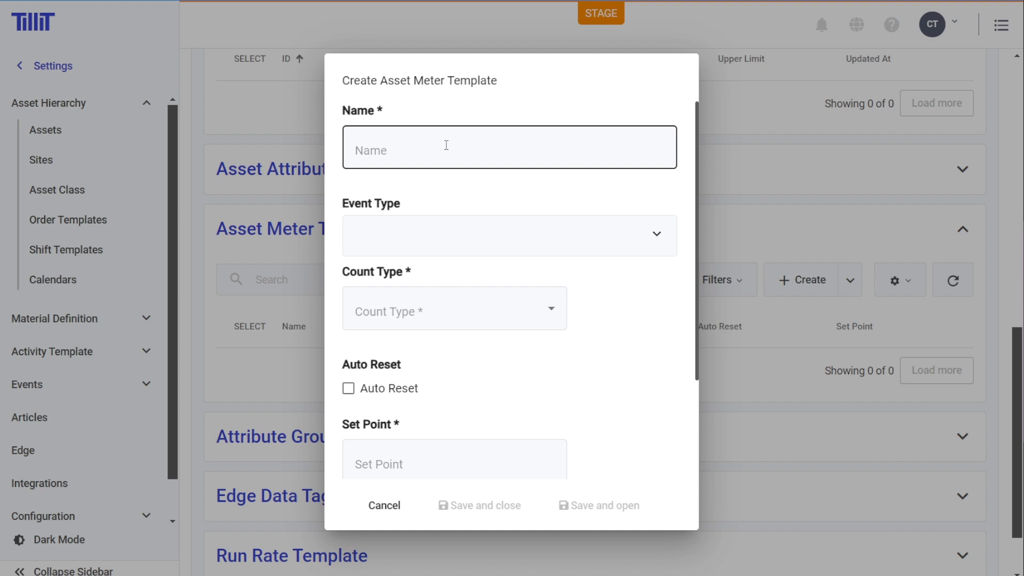
{"action": "left_click", "coordinate": [656, 246]}
{"action": "scroll", "coordinate": [450, 311], "scroll_direction": "down", "scroll_amount": 8}
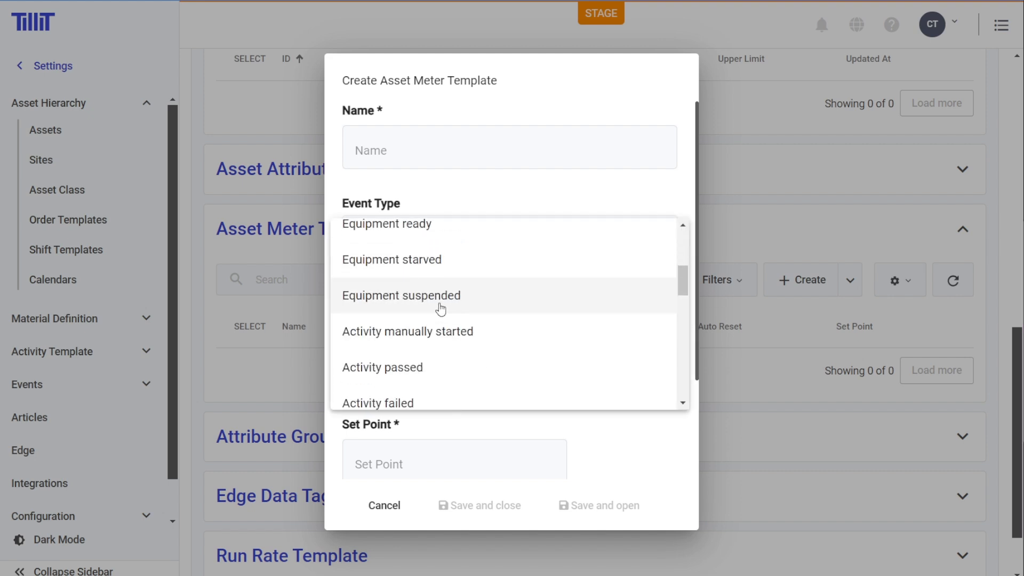
{"action": "scroll", "coordinate": [523, 327], "scroll_direction": "up", "scroll_amount": 8}
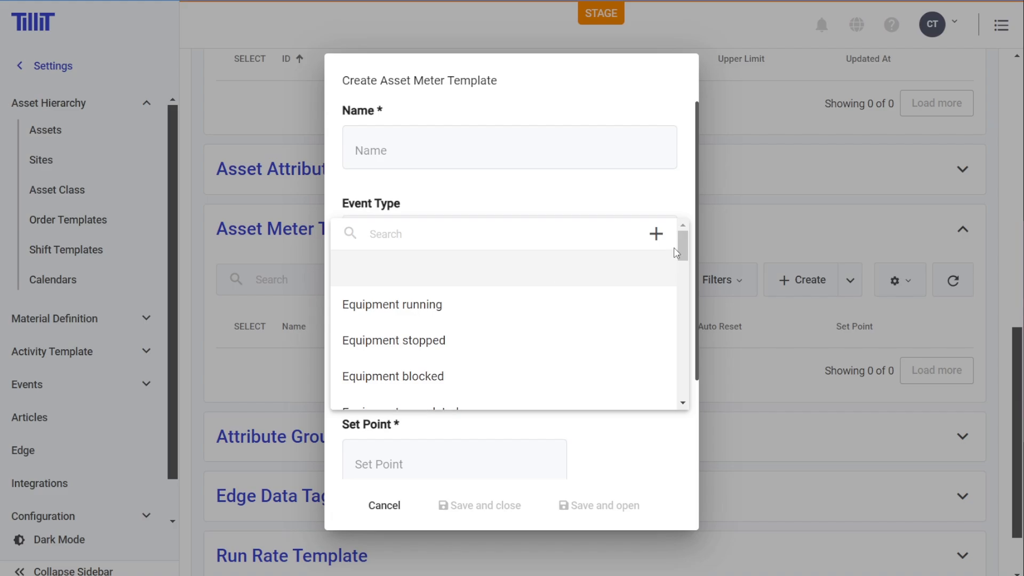
{"action": "left_click", "coordinate": [657, 233]}
{"action": "left_click", "coordinate": [756, 174]}
{"action": "left_click", "coordinate": [654, 196]}
{"action": "scroll", "coordinate": [639, 284], "scroll_direction": "down", "scroll_amount": 3}
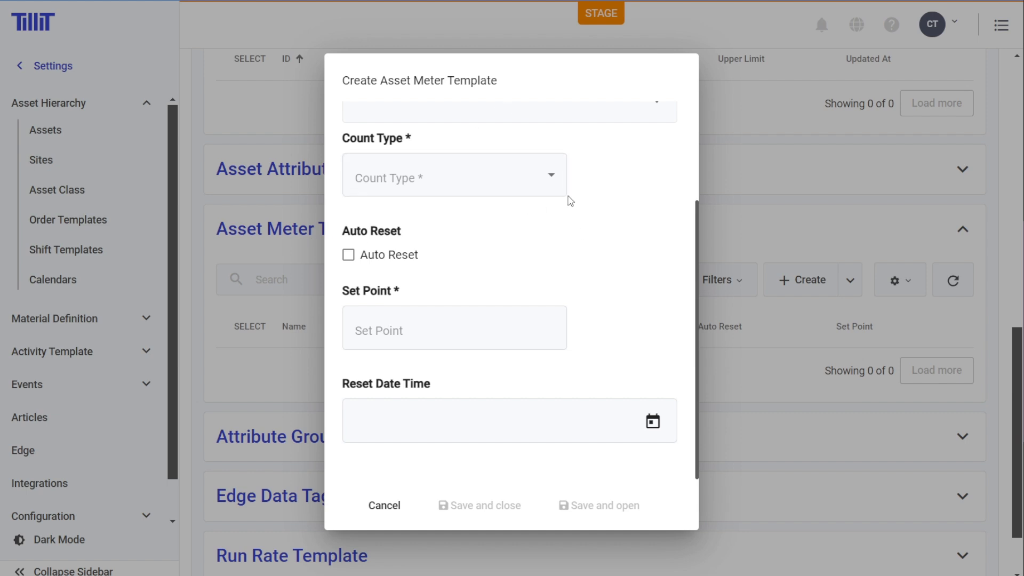
- Examine the Count Type options and the Auto Reset, Set Point and Reset Date Time fields of the template form
{"action": "left_click", "coordinate": [548, 177]}
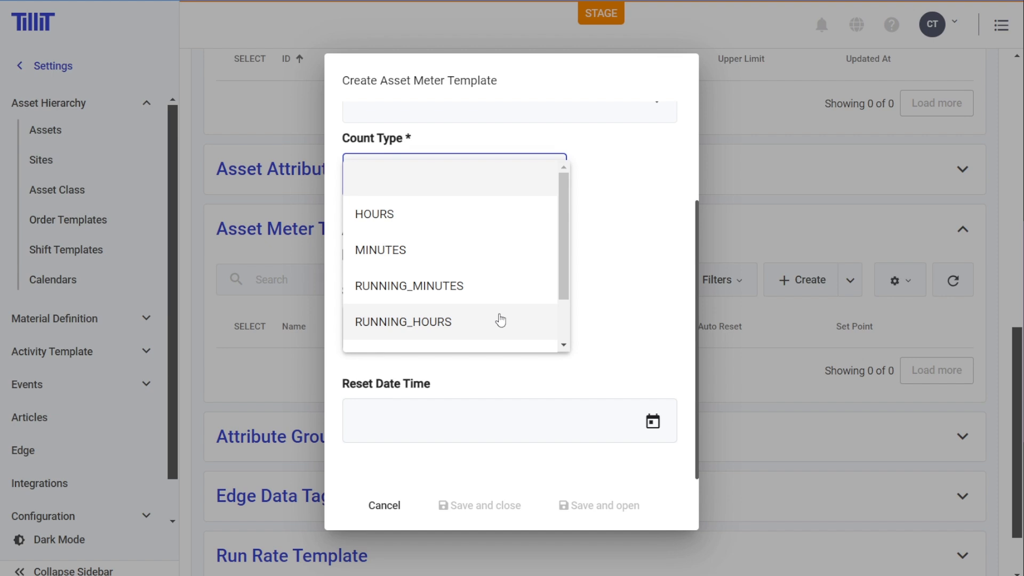
{"action": "scroll", "coordinate": [489, 263], "scroll_direction": "down", "scroll_amount": 1}
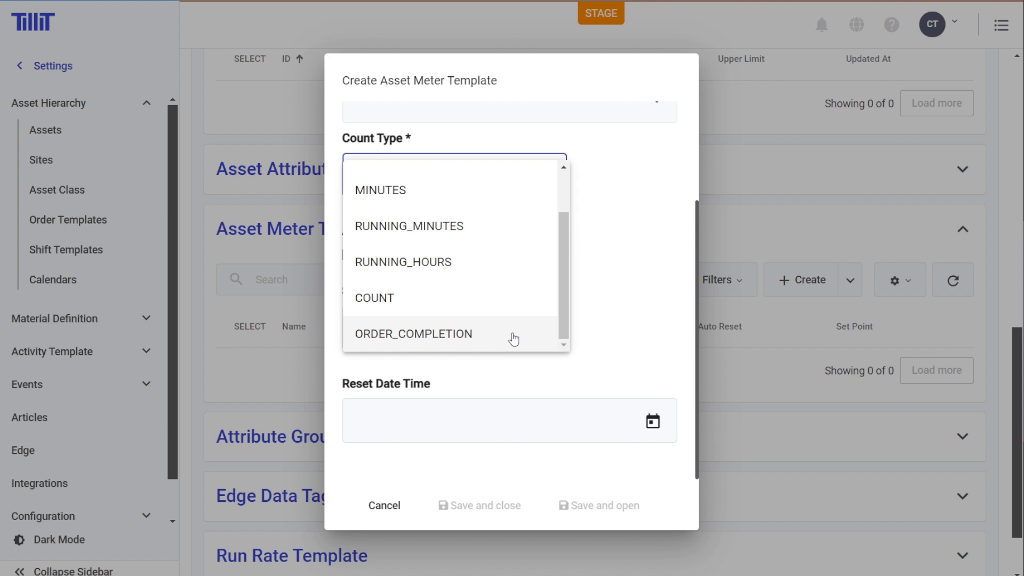
{"action": "left_click", "coordinate": [665, 288]}
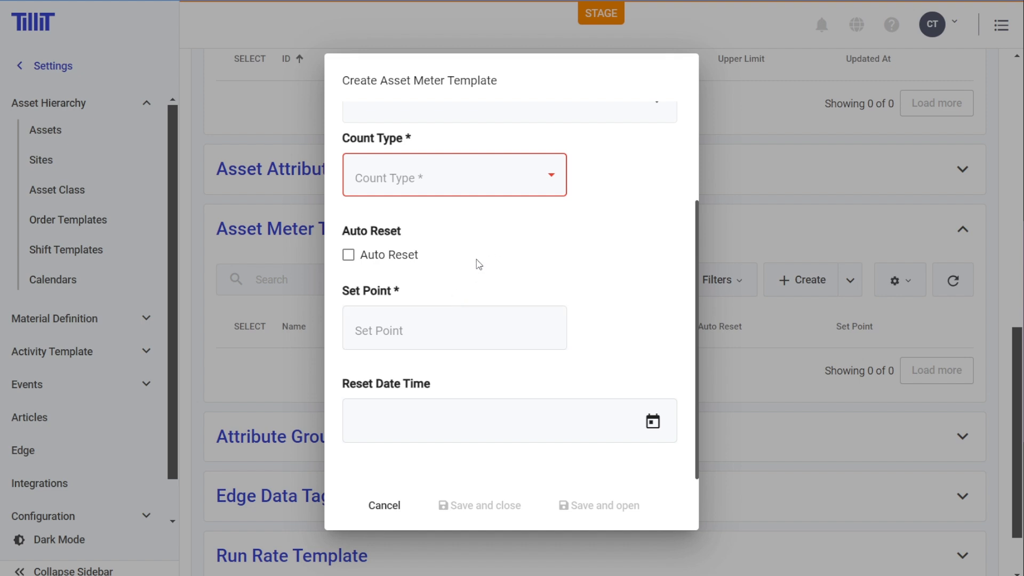
{"action": "left_click", "coordinate": [448, 324]}
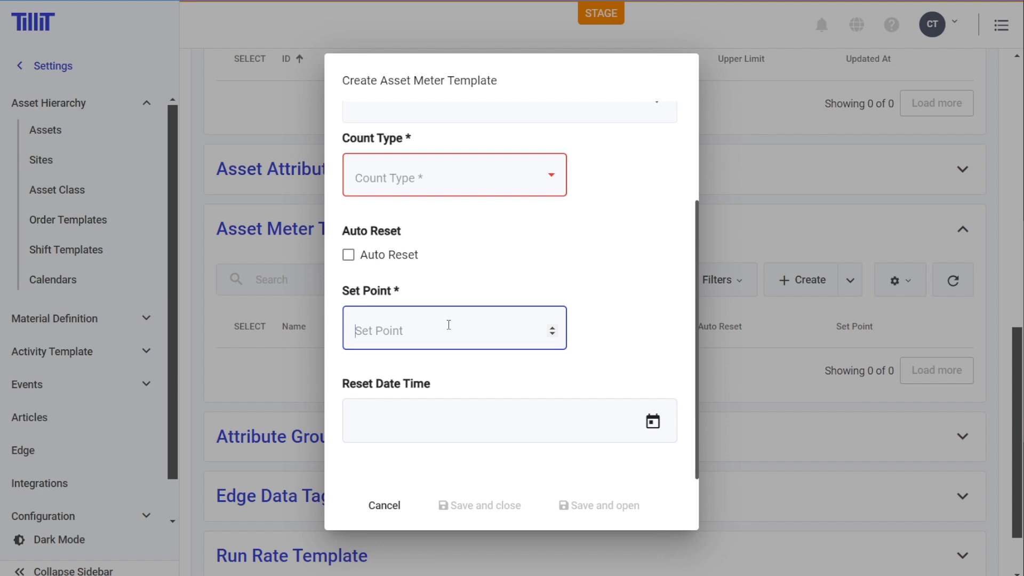
{"action": "left_click", "coordinate": [505, 193]}
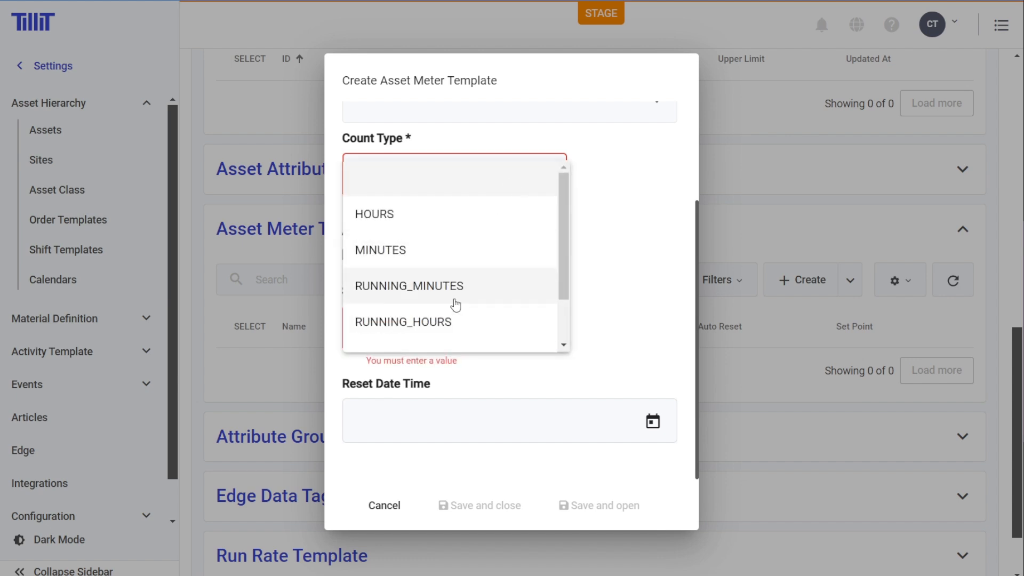
{"action": "left_click", "coordinate": [593, 326]}
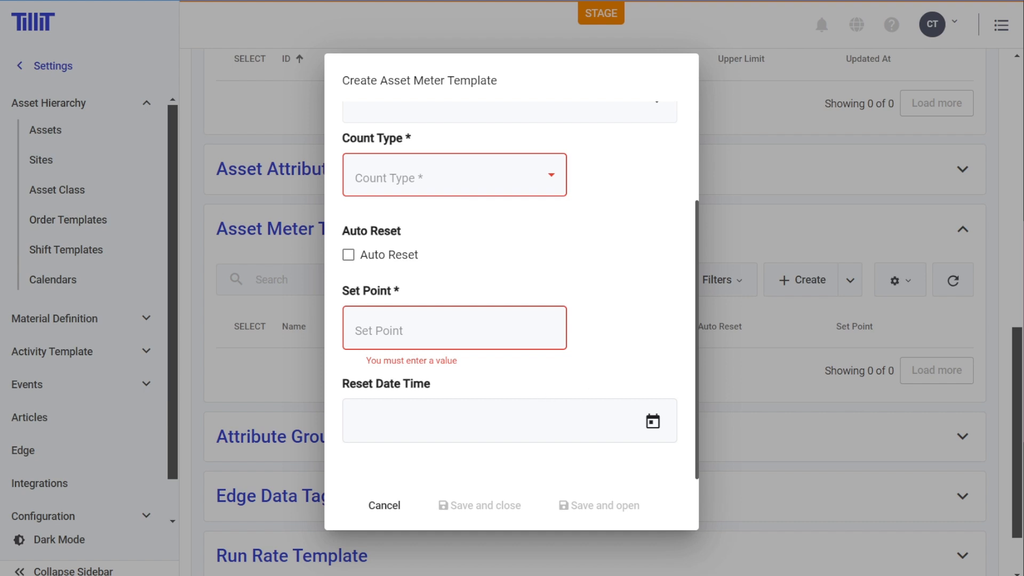
{"action": "scroll", "coordinate": [510, 291], "scroll_direction": "up", "scroll_amount": 3}
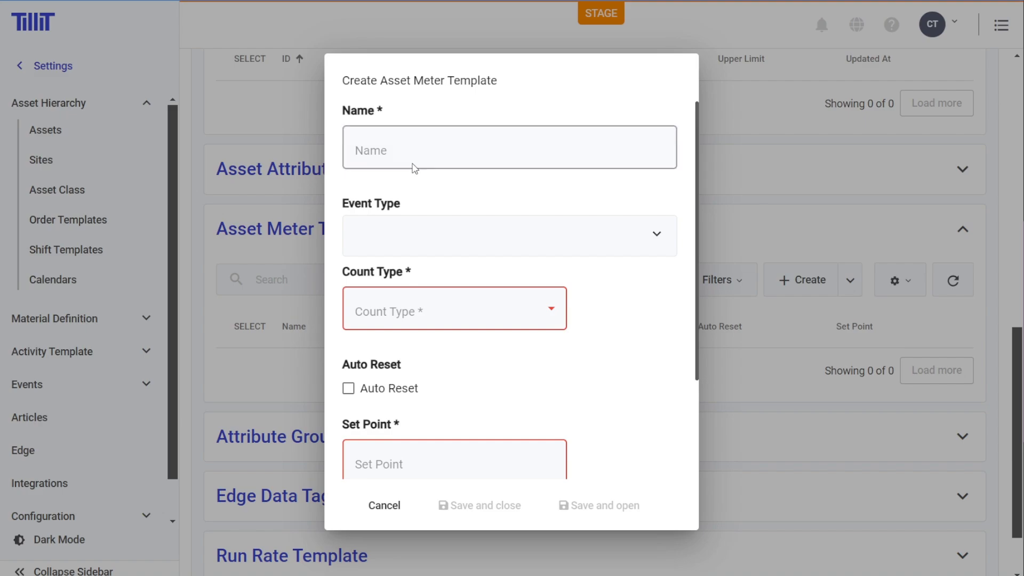
- Close the empty template form and check the asset's name before returning to the Asset Meter Template section
{"action": "left_click", "coordinate": [294, 165]}
{"action": "scroll", "coordinate": [274, 158], "scroll_direction": "up", "scroll_amount": 5}
{"action": "left_click_drag", "start_coordinate": [314, 85], "coordinate": [230, 85]}
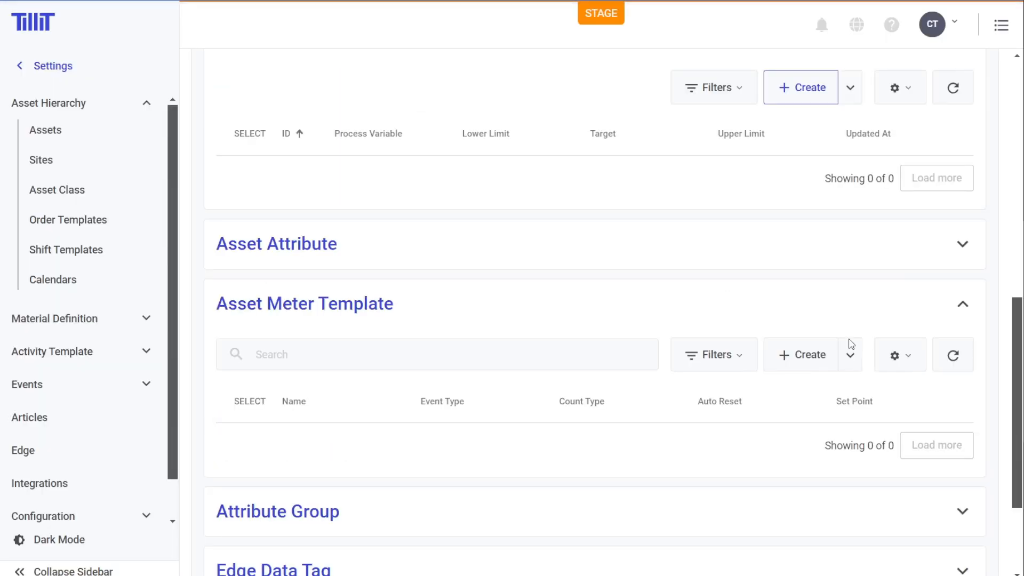
{"action": "scroll", "coordinate": [795, 342], "scroll_direction": "down", "scroll_amount": 3}
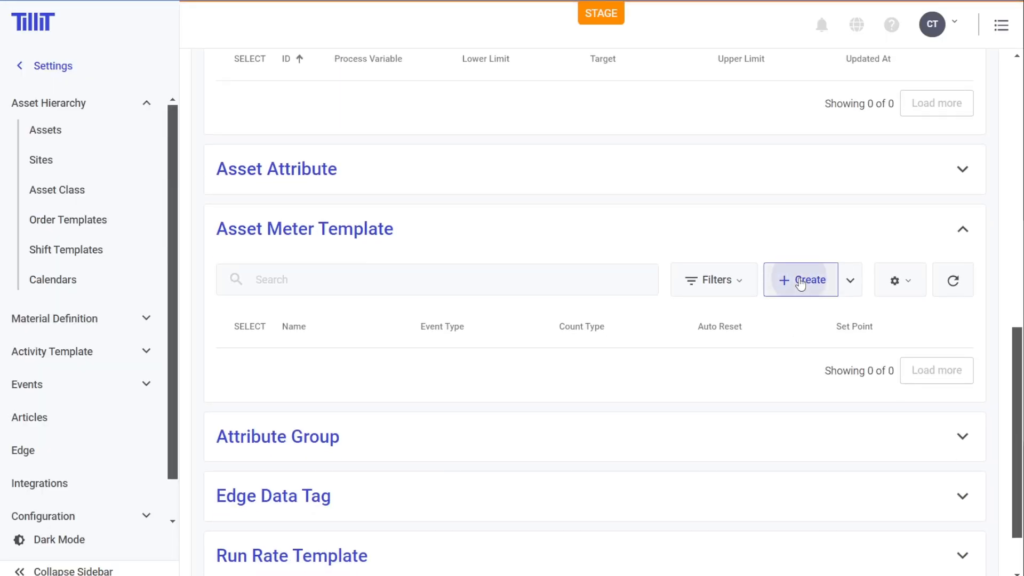
- Start a new asset meter template for Packaging 1 and name it "Packaging Order Completion %"
{"action": "left_click", "coordinate": [802, 280]}
{"action": "left_click", "coordinate": [447, 154]}
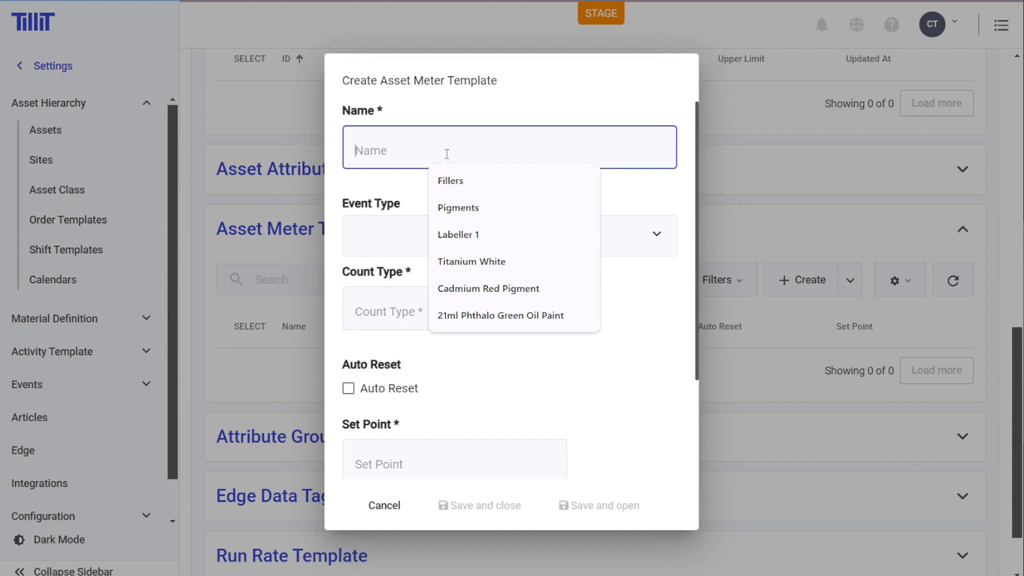
{"action": "type", "text": "Pa"}
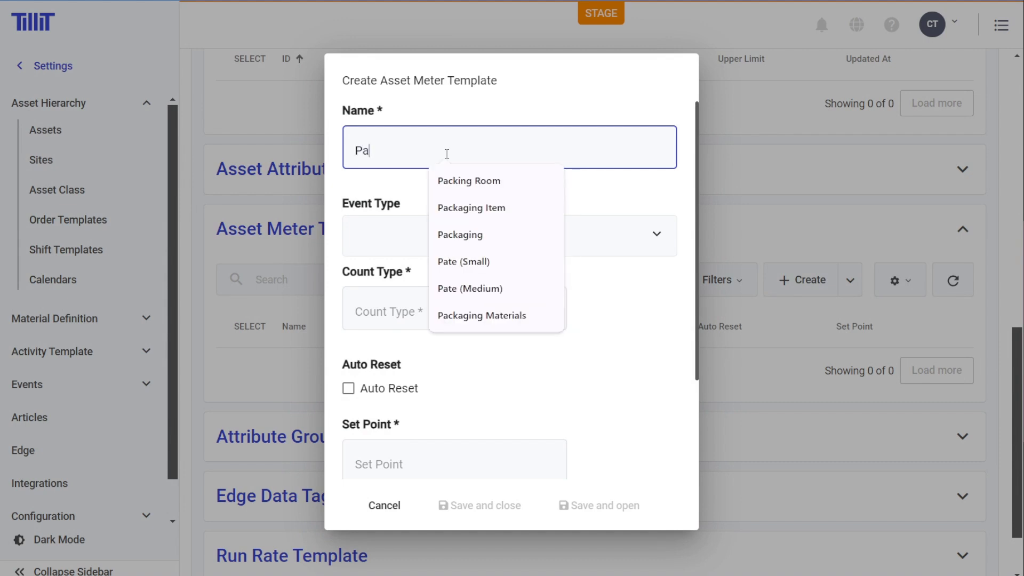
{"action": "type", "text": "ckaging Order Completion %"}
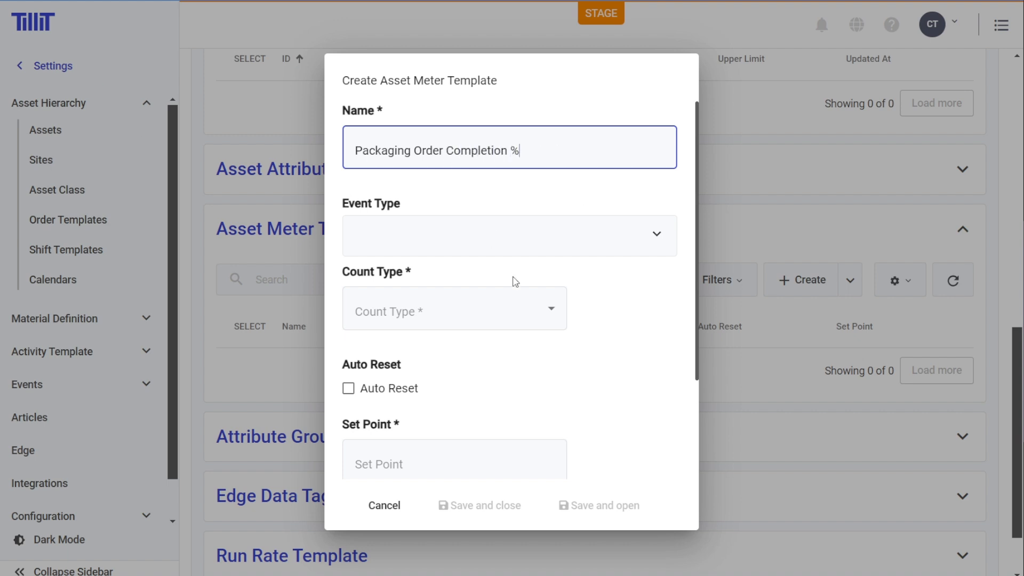
- Set the meter template's event type to Order completed
{"action": "scroll", "coordinate": [555, 292], "scroll_direction": "down", "scroll_amount": 2}
{"action": "scroll", "coordinate": [565, 213], "scroll_direction": "up", "scroll_amount": 2}
{"action": "left_click", "coordinate": [576, 239]}
{"action": "scroll", "coordinate": [554, 309], "scroll_direction": "down", "scroll_amount": 5}
{"action": "scroll", "coordinate": [507, 331], "scroll_direction": "up", "scroll_amount": 3}
{"action": "left_click", "coordinate": [498, 326]}
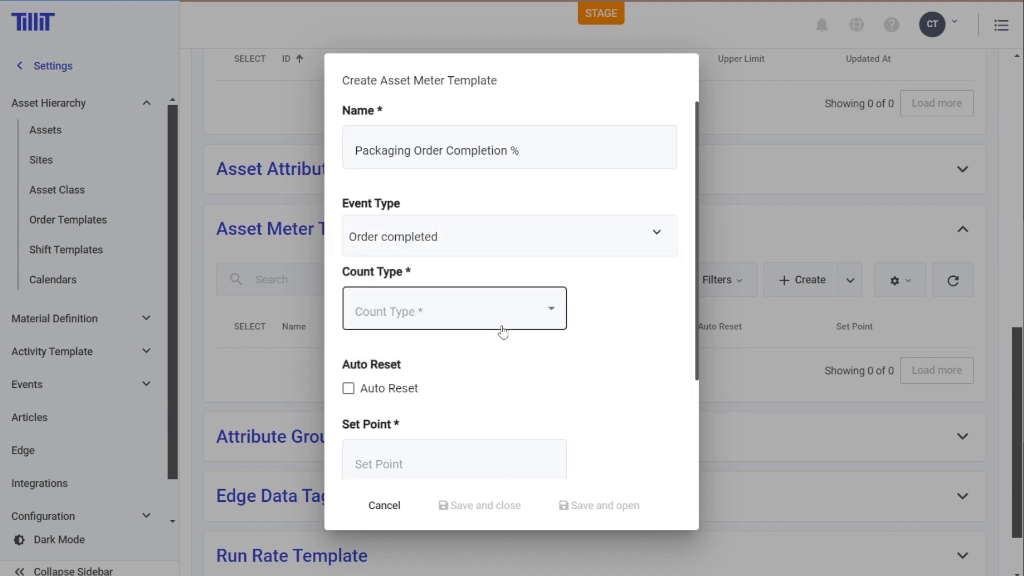
- Set the template's count type to ORDER_COMPLETION and its set point to 100
{"action": "scroll", "coordinate": [555, 320], "scroll_direction": "down", "scroll_amount": 2}
{"action": "left_click", "coordinate": [532, 238]}
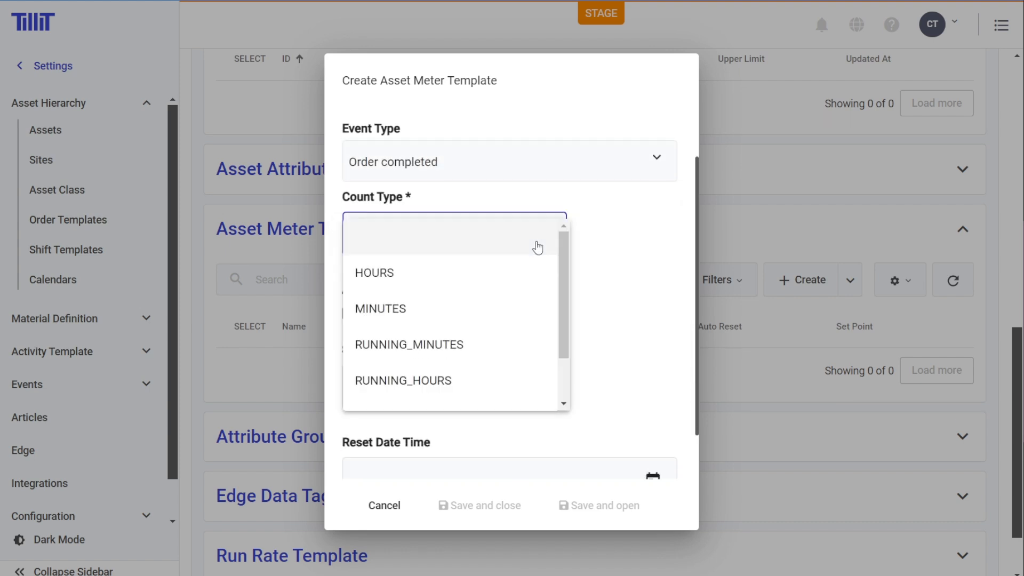
{"action": "scroll", "coordinate": [487, 373], "scroll_direction": "down", "scroll_amount": 2}
{"action": "left_click", "coordinate": [465, 394]}
{"action": "scroll", "coordinate": [355, 267], "scroll_direction": "down", "scroll_amount": 1}
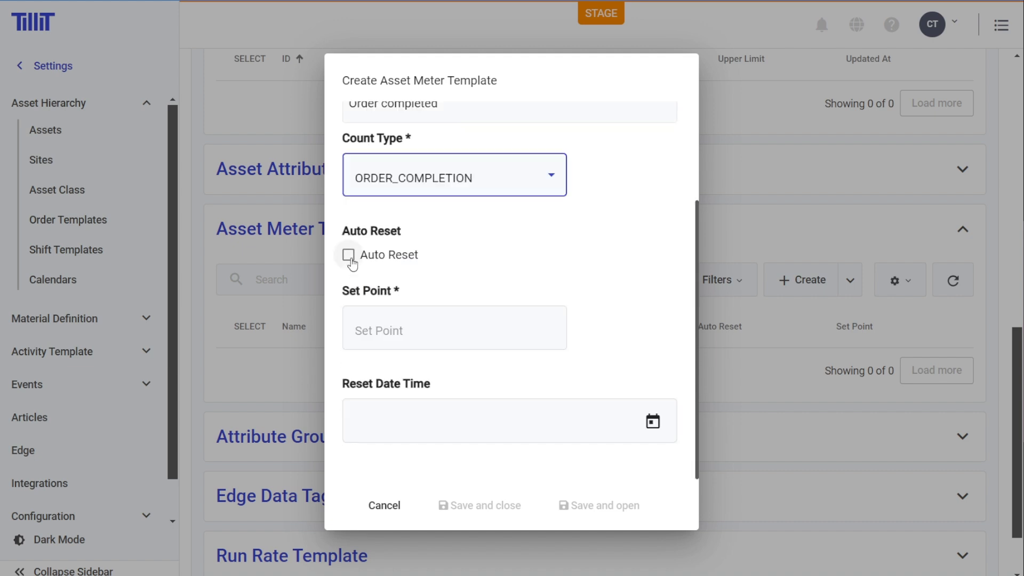
{"action": "left_click", "coordinate": [480, 332]}
{"action": "type", "text": "100"}
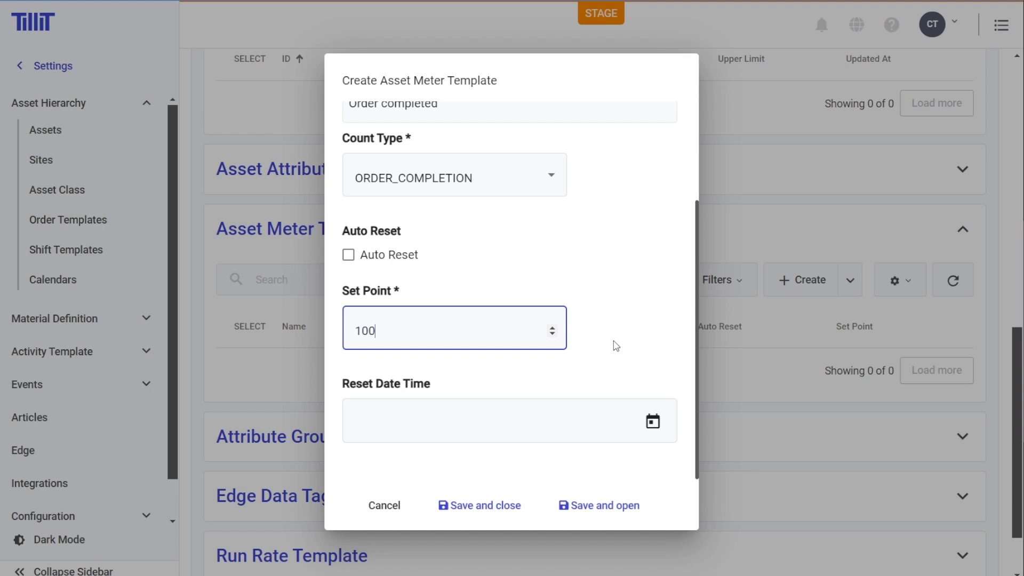
- Try 80 as the template's set point and set it back to 100
{"action": "scroll", "coordinate": [614, 345], "scroll_direction": "up", "scroll_amount": 2}
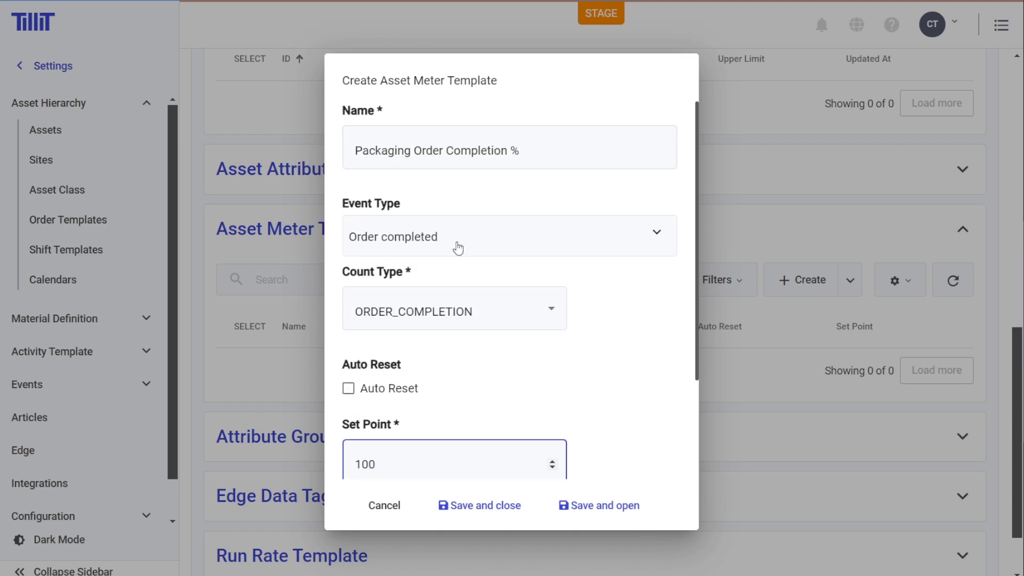
{"action": "scroll", "coordinate": [480, 266], "scroll_direction": "down", "scroll_amount": 2}
{"action": "key", "text": "BackSpace"}
{"action": "key", "text": "BackSpace"}
{"action": "key", "text": "BackSpace"}
{"action": "type", "text": "80"}
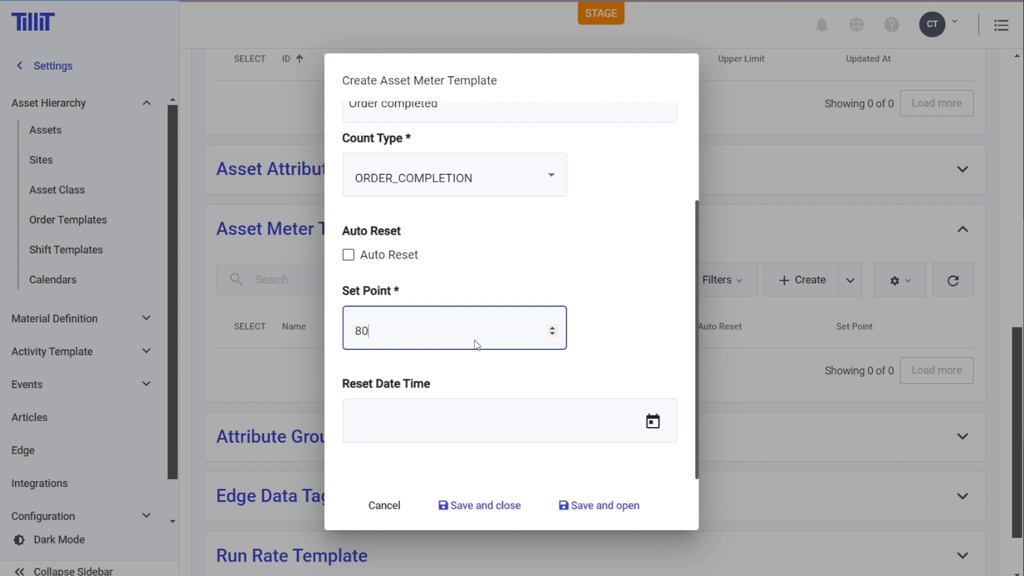
{"action": "type", "text": "0"}
- Save and close the meter template, and check its entry and reset option on the Asset Meter page
{"action": "left_click", "coordinate": [479, 505]}
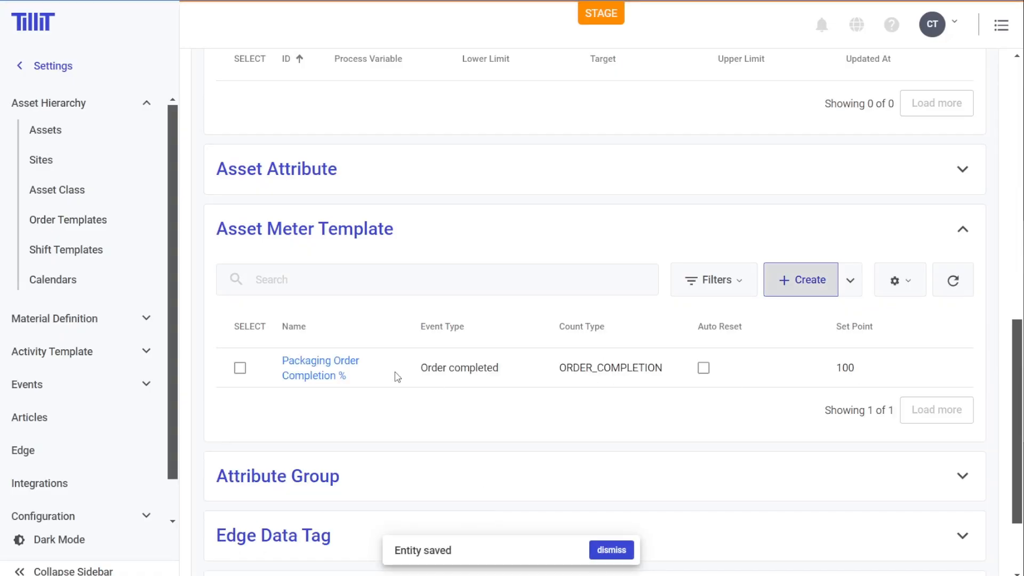
{"action": "left_click", "coordinate": [69, 68]}
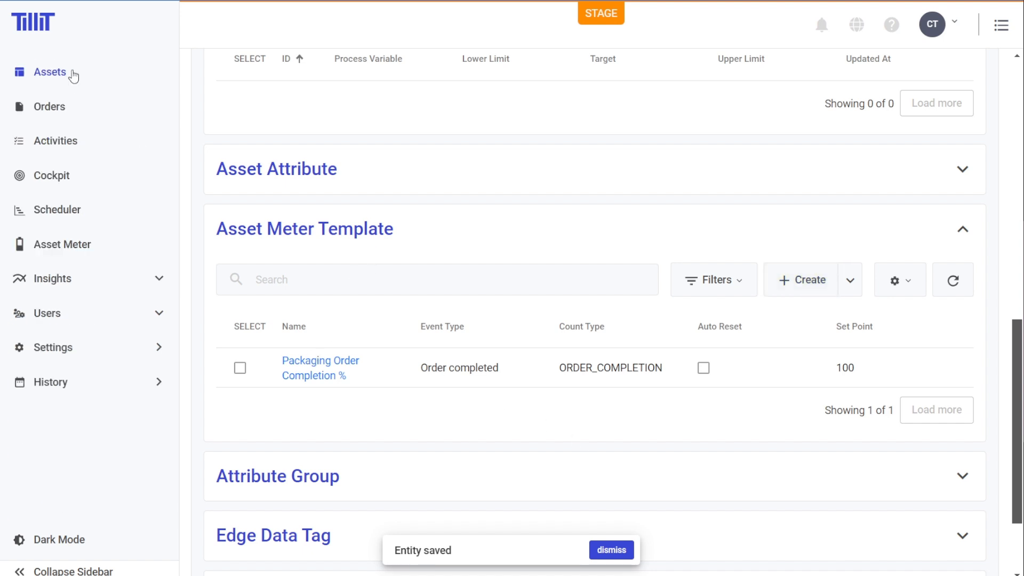
{"action": "left_click", "coordinate": [74, 246]}
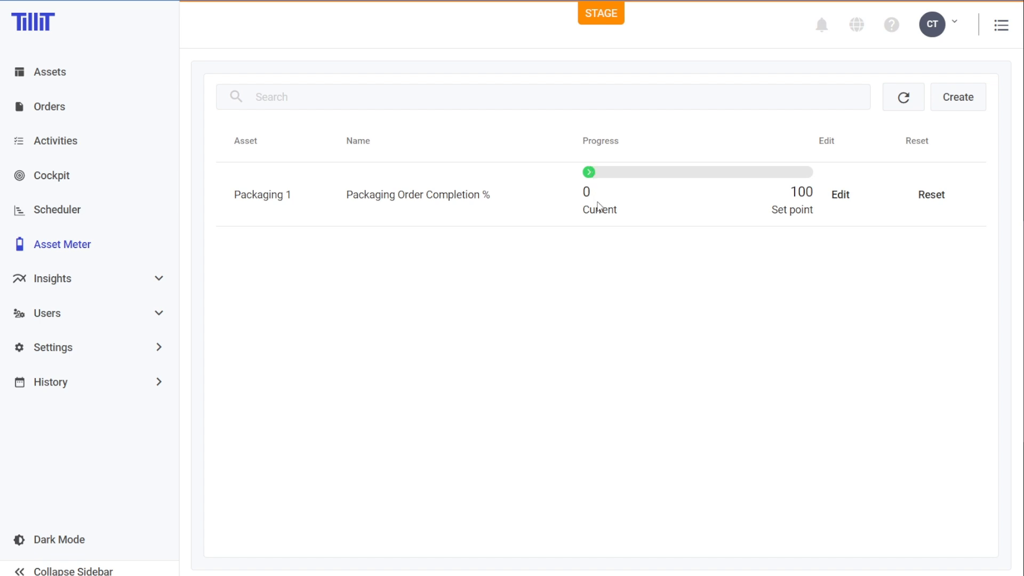
{"action": "left_click", "coordinate": [931, 197]}
{"action": "left_click", "coordinate": [566, 345]}
- Start a new meter template for the Line 1 asset and name it "Running Hours Meter"
{"action": "left_click", "coordinate": [956, 98]}
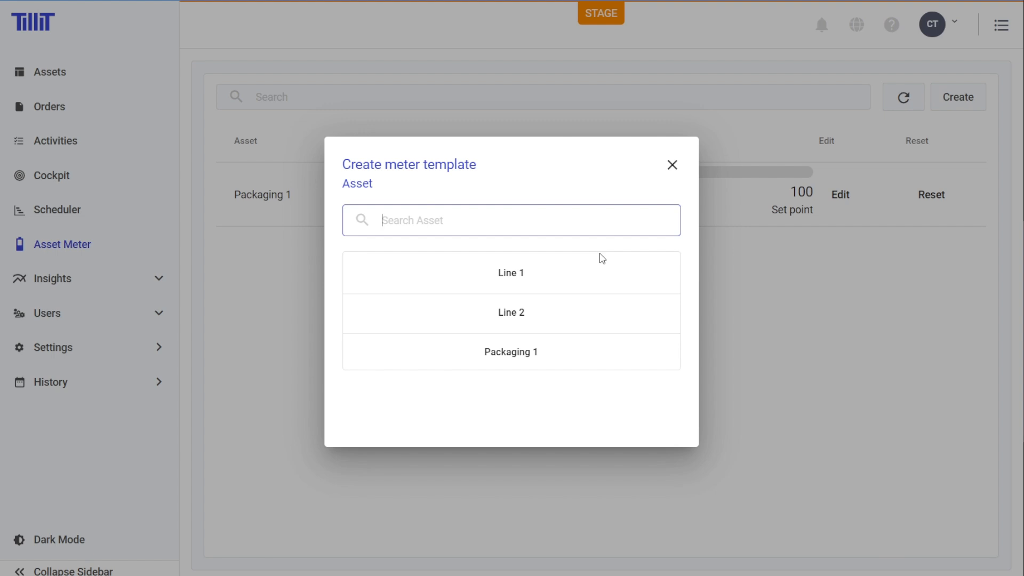
{"action": "left_click", "coordinate": [575, 282]}
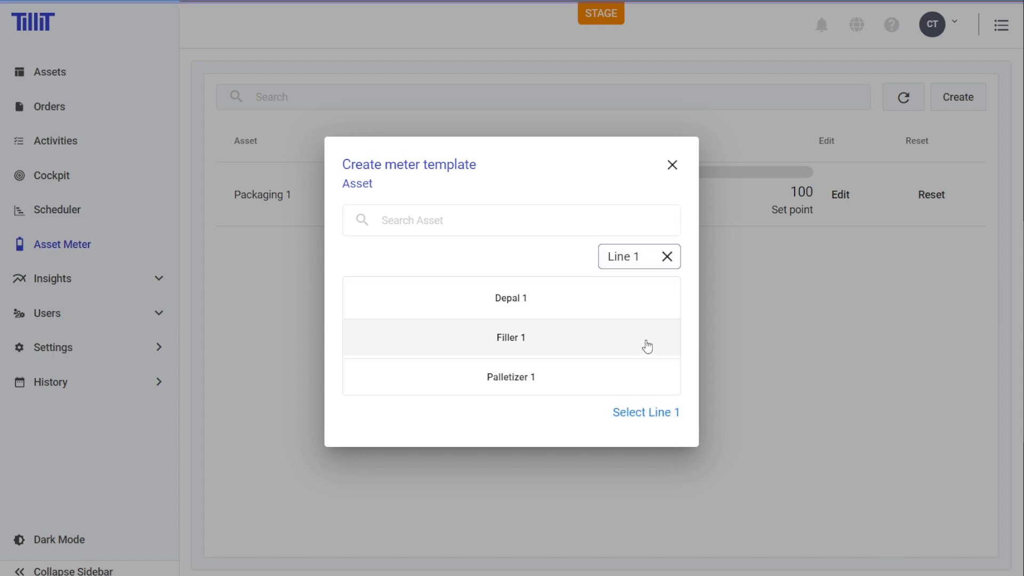
{"action": "left_click", "coordinate": [649, 413]}
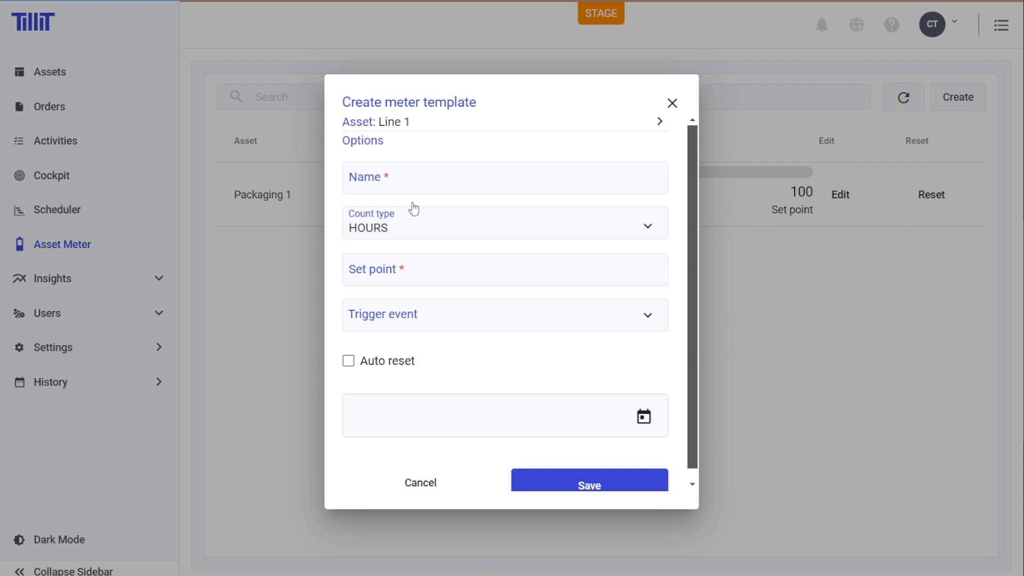
{"action": "left_click", "coordinate": [433, 177]}
{"action": "type", "text": "Run"}
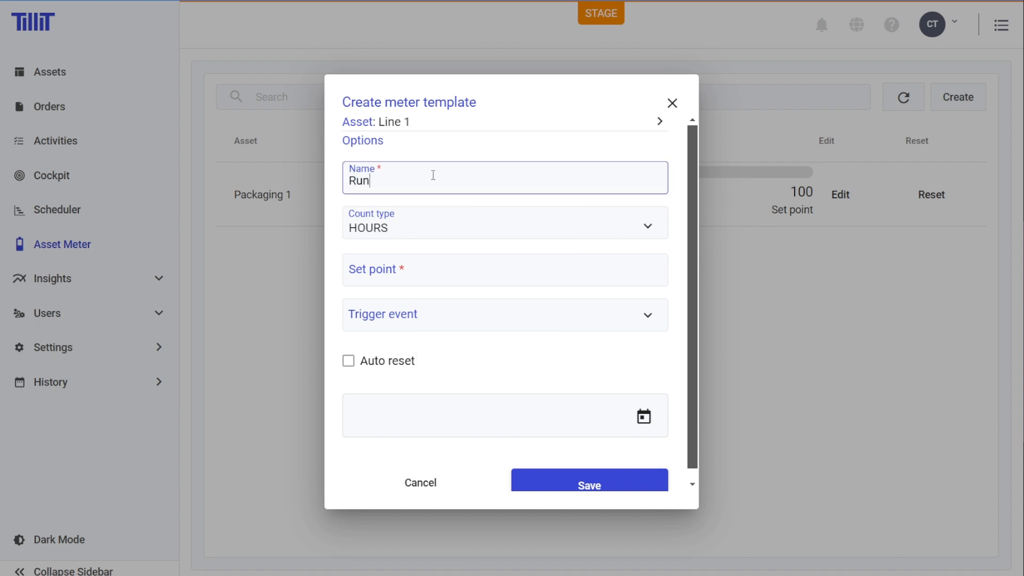
{"action": "type", "text": "ning Hours Meter"}
- Set the Line 1 meter's count type to RUNNING_HOURS and its set point to 500
{"action": "left_click", "coordinate": [383, 228]}
{"action": "left_click", "coordinate": [425, 237]}
{"action": "left_click", "coordinate": [446, 228]}
{"action": "left_click", "coordinate": [425, 265]}
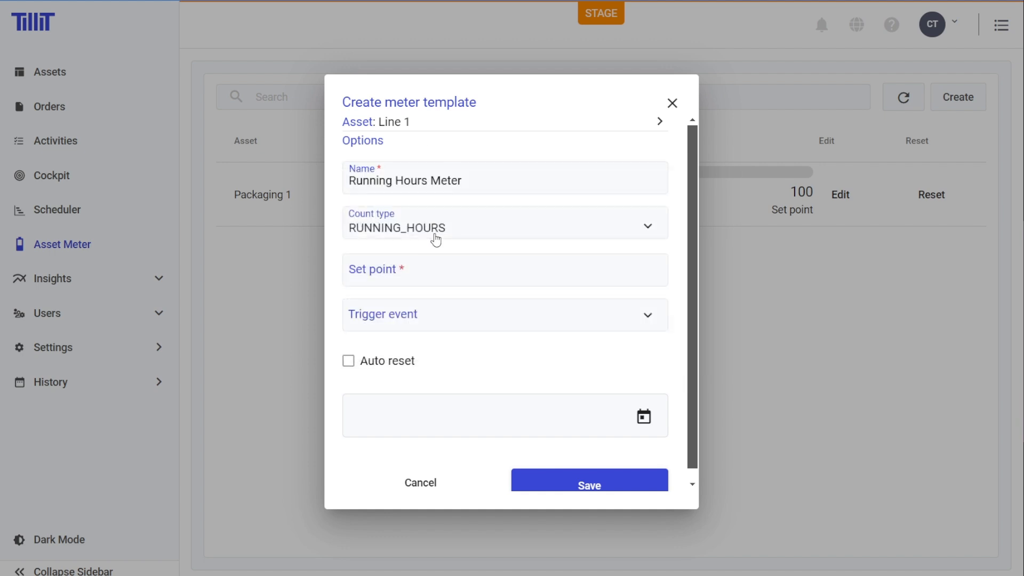
{"action": "left_click", "coordinate": [494, 267]}
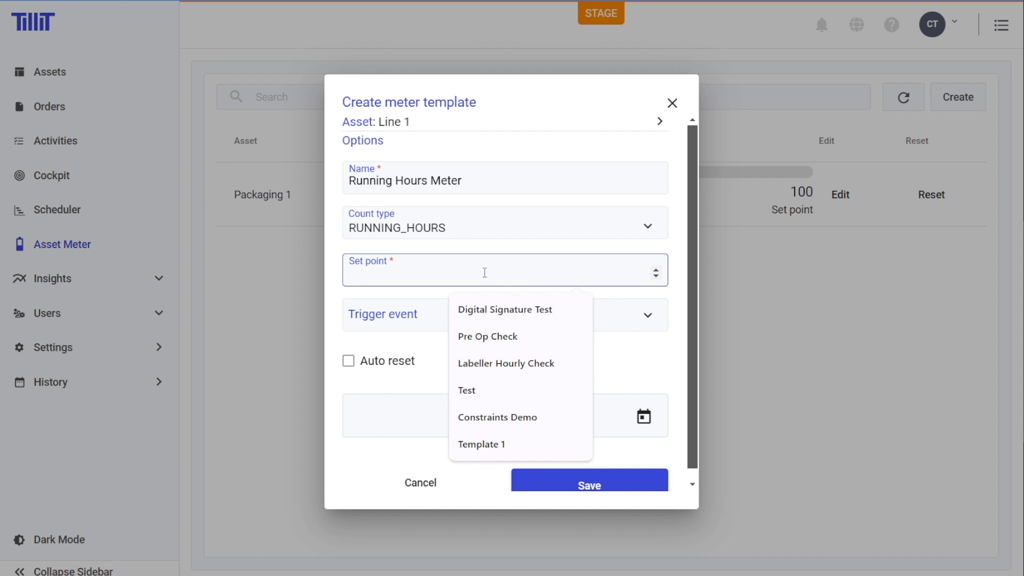
{"action": "type", "text": "500"}
{"action": "left_click", "coordinate": [740, 488]}
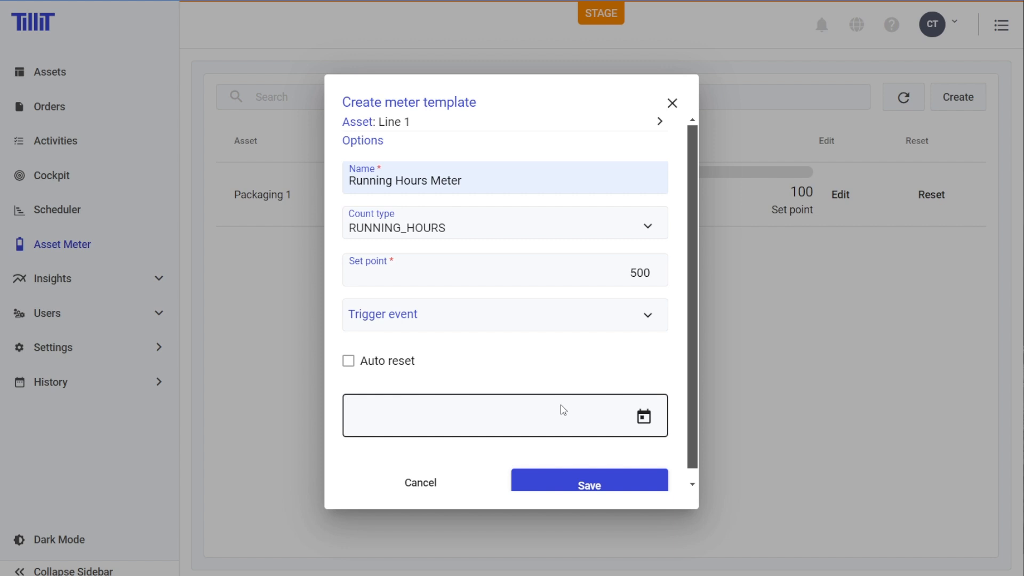
- Set the Running Hours Meter's trigger event to Maintenance Required and enable auto reset
{"action": "left_click", "coordinate": [621, 322]}
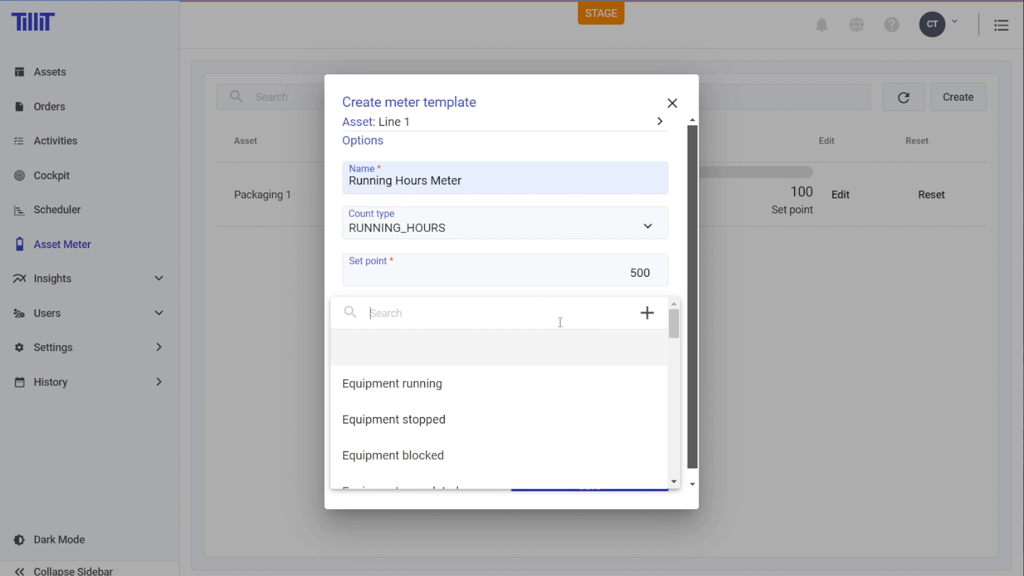
{"action": "type", "text": "main"}
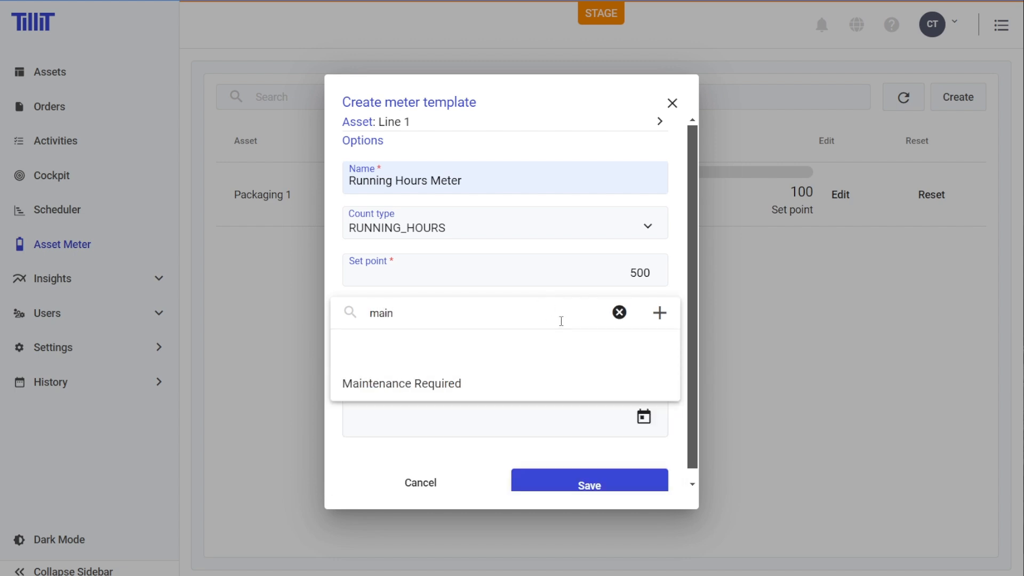
{"action": "left_click", "coordinate": [459, 382]}
{"action": "left_click", "coordinate": [348, 362]}
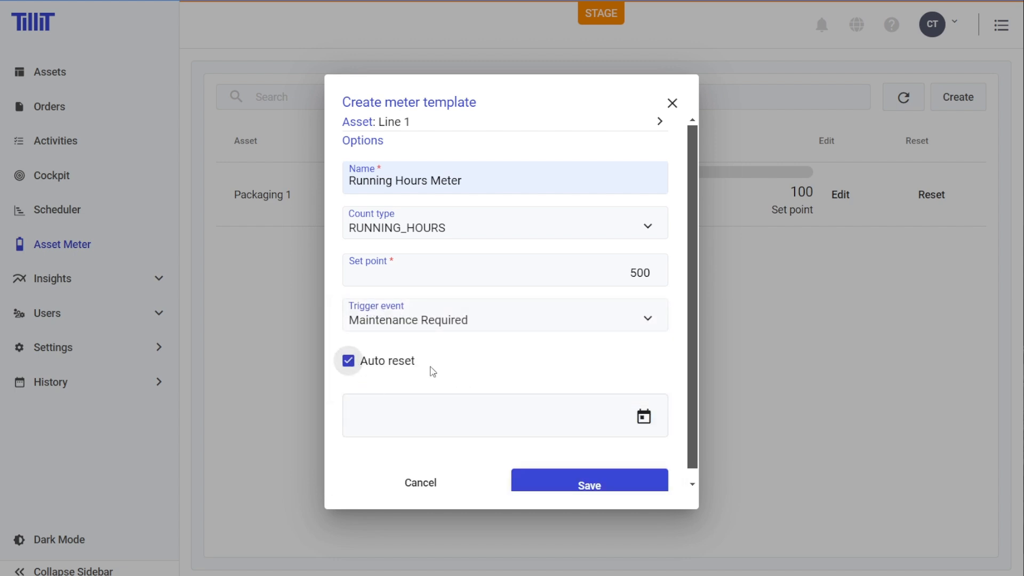
- Save the Running Hours Meter template and check its entry in the asset meter list
{"action": "scroll", "coordinate": [555, 354], "scroll_direction": "down", "scroll_amount": 1}
{"action": "left_click", "coordinate": [575, 483]}
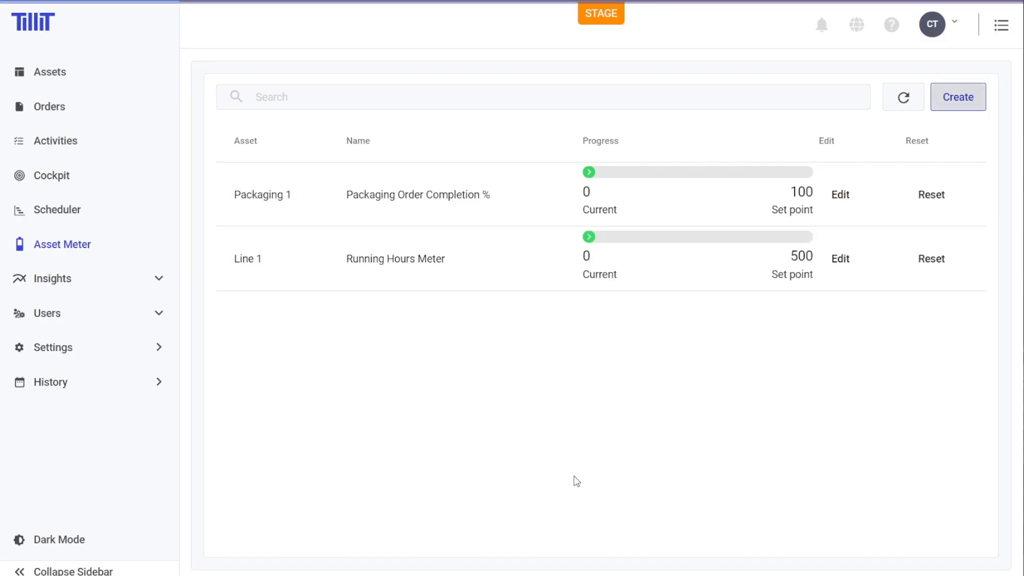
{"action": "left_click_drag", "start_coordinate": [314, 265], "coordinate": [484, 262]}
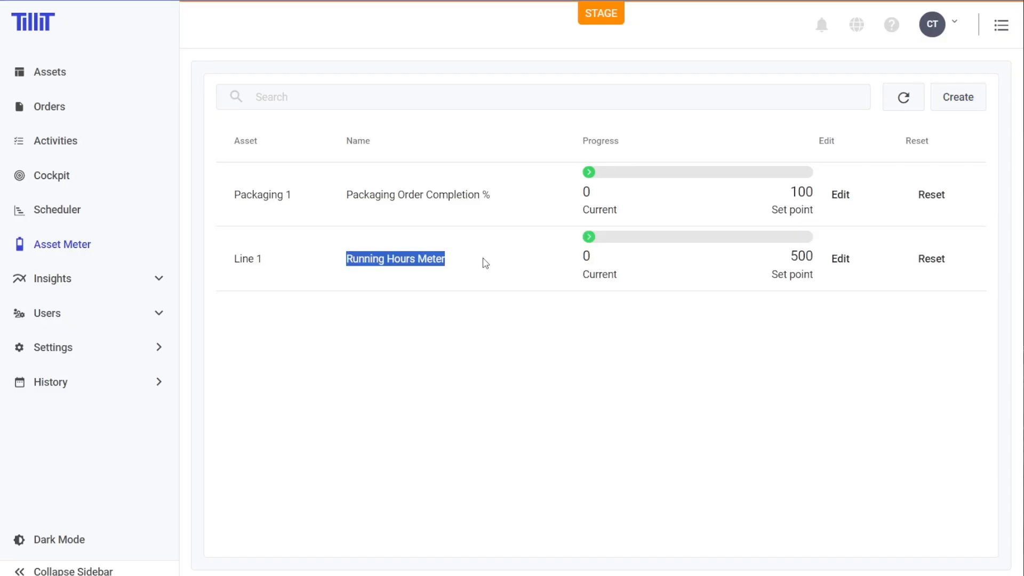
{"action": "left_click", "coordinate": [485, 263]}
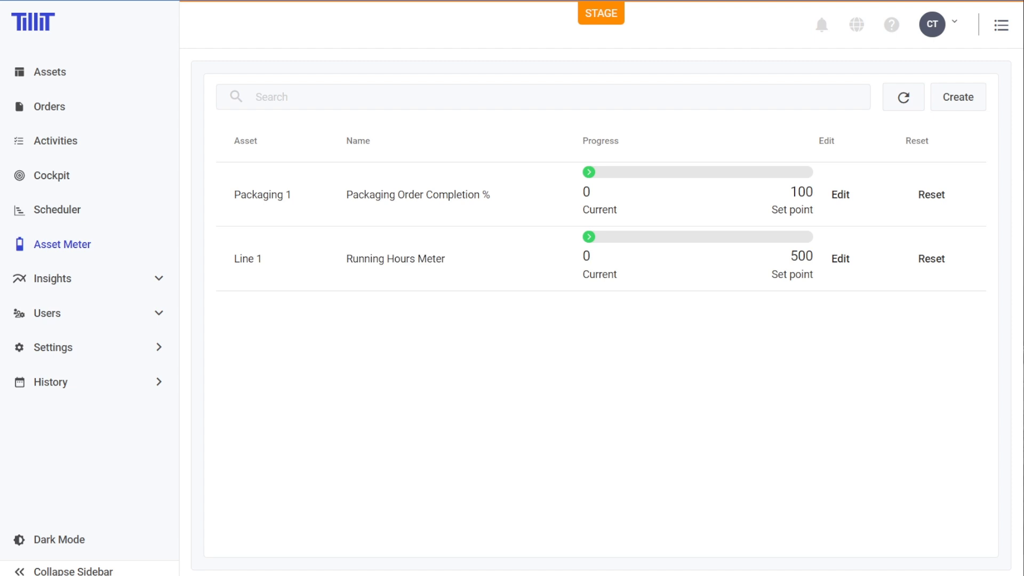
- Start another meter template for the Line 1 asset and name it "Total Units Counted Meter"
{"action": "left_click", "coordinate": [955, 100]}
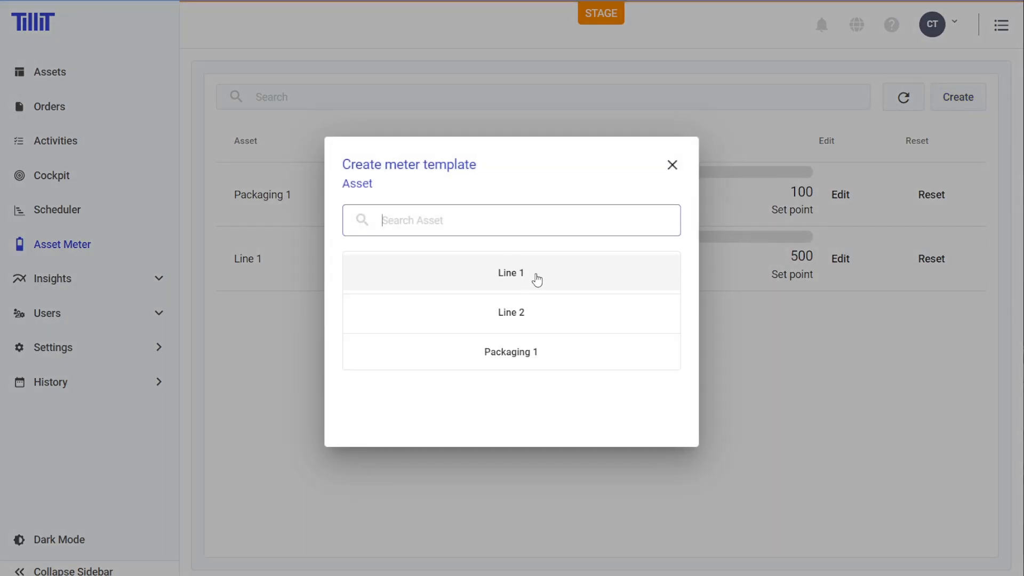
{"action": "left_click", "coordinate": [536, 277]}
{"action": "left_click", "coordinate": [647, 413]}
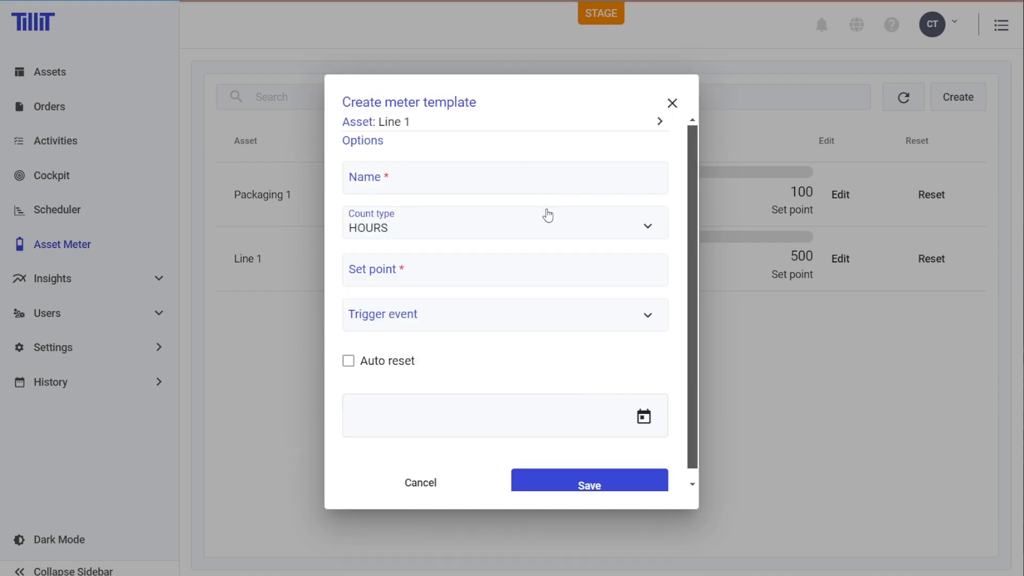
{"action": "left_click", "coordinate": [490, 182]}
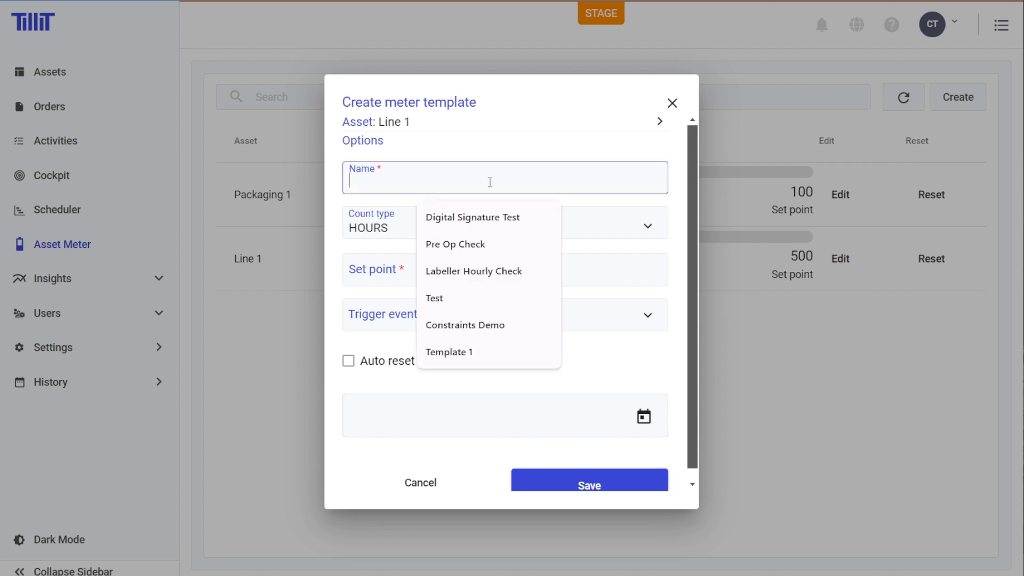
{"action": "type", "text": "Total Units Co"}
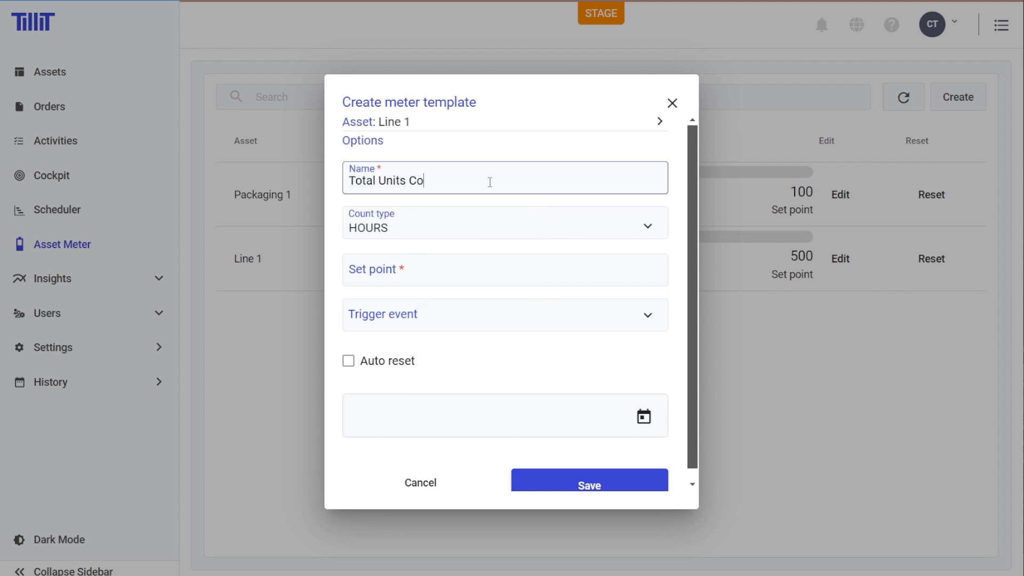
{"action": "type", "text": "unted Meter"}
- Set the Total Units Counted Meter's count type to COUNT and its set point to 10000
{"action": "left_click", "coordinate": [515, 227]}
{"action": "scroll", "coordinate": [503, 248], "scroll_direction": "down", "scroll_amount": 2}
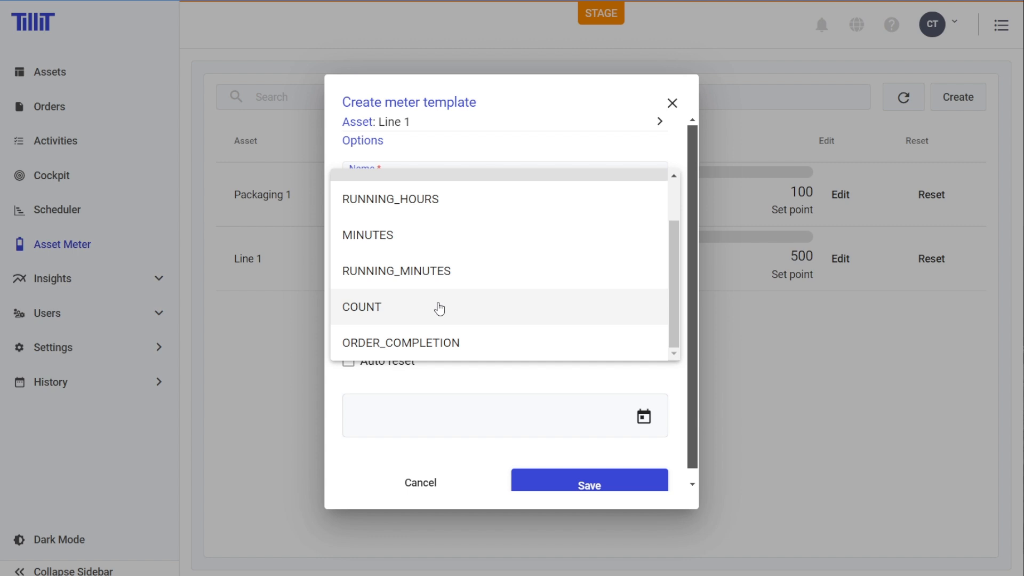
{"action": "left_click", "coordinate": [440, 308]}
{"action": "left_click", "coordinate": [488, 268]}
{"action": "type", "text": "10000"}
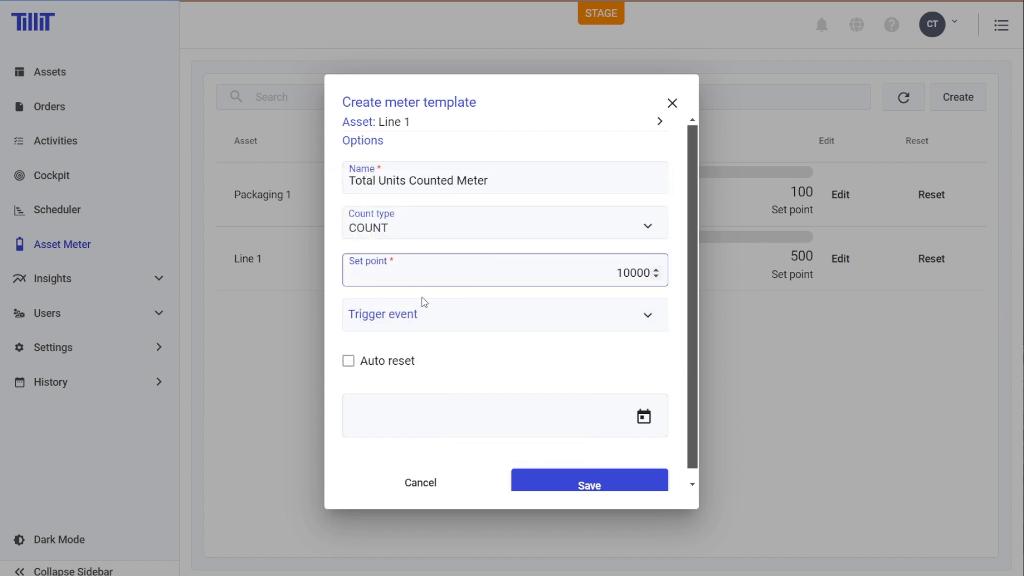
- Choose Inspection Required as the units meter's trigger event and turn on auto reset
{"action": "left_click", "coordinate": [432, 317]}
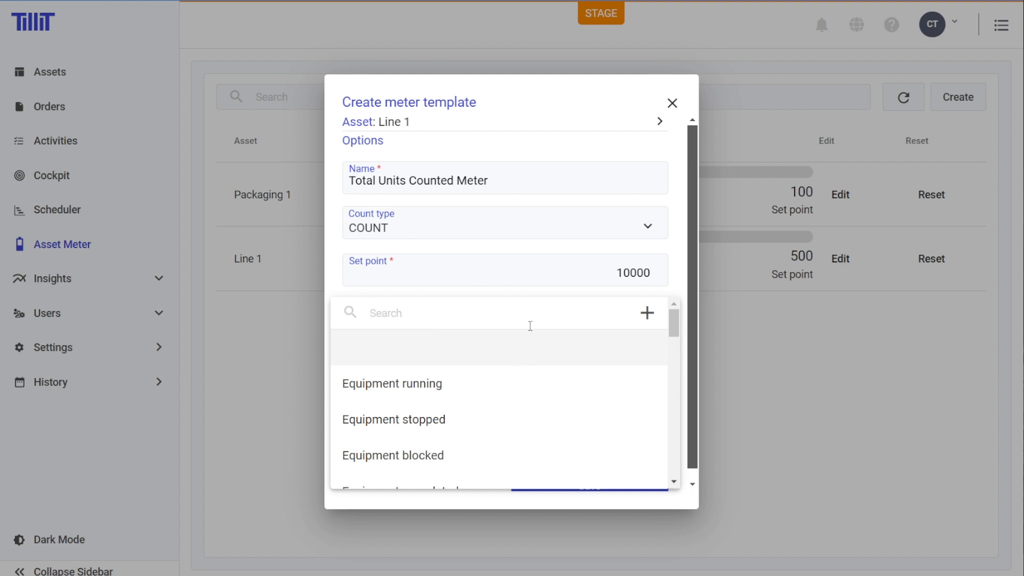
{"action": "type", "text": "inspec"}
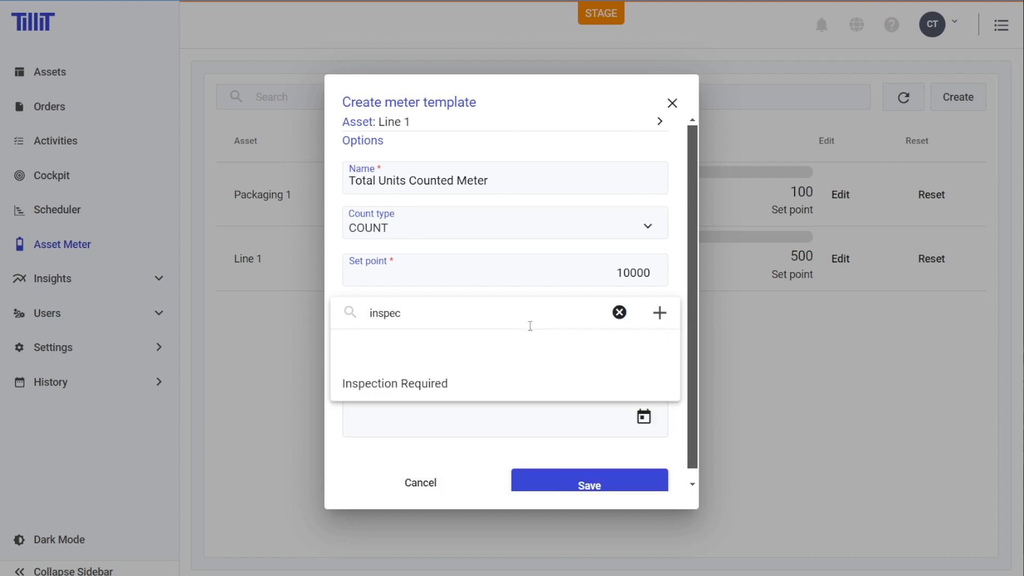
{"action": "left_click", "coordinate": [519, 385]}
{"action": "left_click", "coordinate": [348, 360]}
- Save the Total Units Counted Meter template and review the progress values of the listed meters
{"action": "scroll", "coordinate": [540, 370], "scroll_direction": "down", "scroll_amount": 1}
{"action": "left_click", "coordinate": [587, 476]}
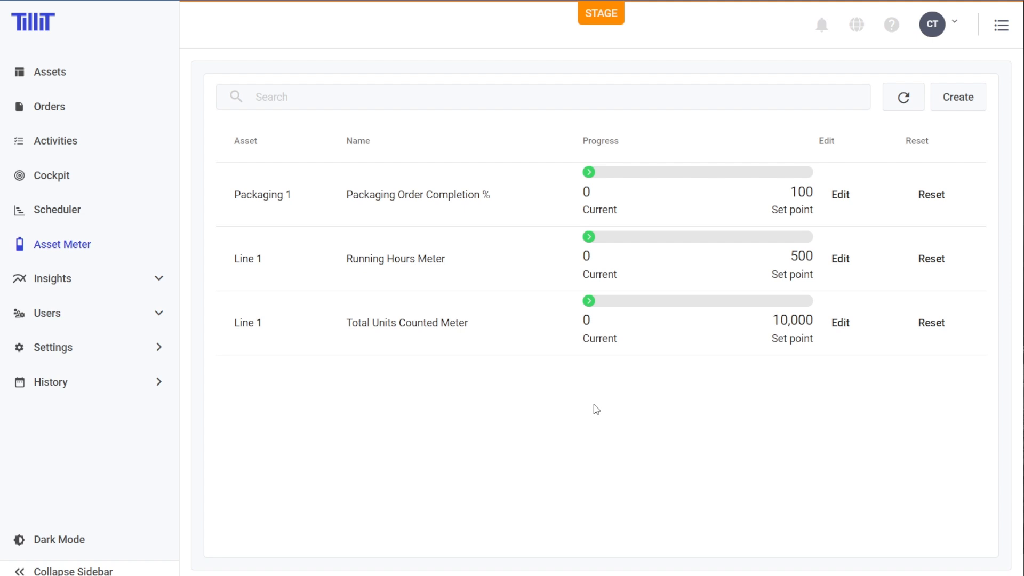
{"action": "left_click_drag", "start_coordinate": [573, 189], "coordinate": [796, 274]}
{"action": "left_click", "coordinate": [761, 435]}
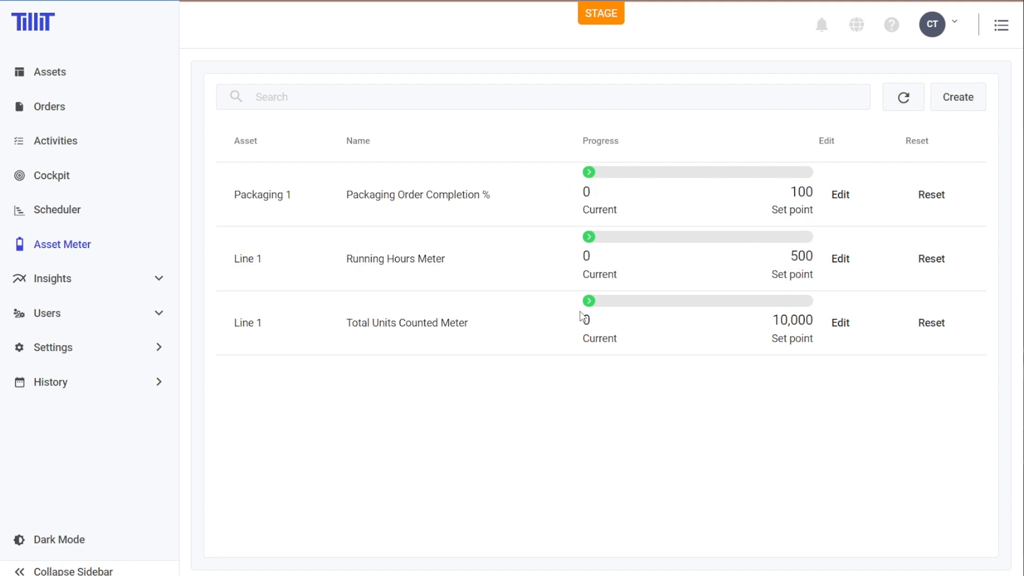